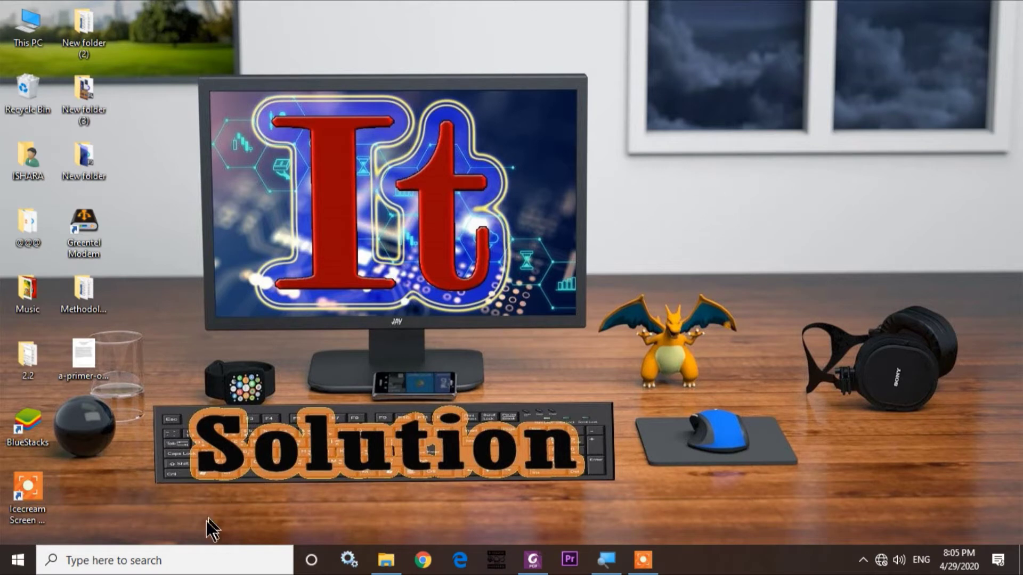
# Launch Word 2016 from the taskbar search and start a blank document
pyautogui.click(191, 560)
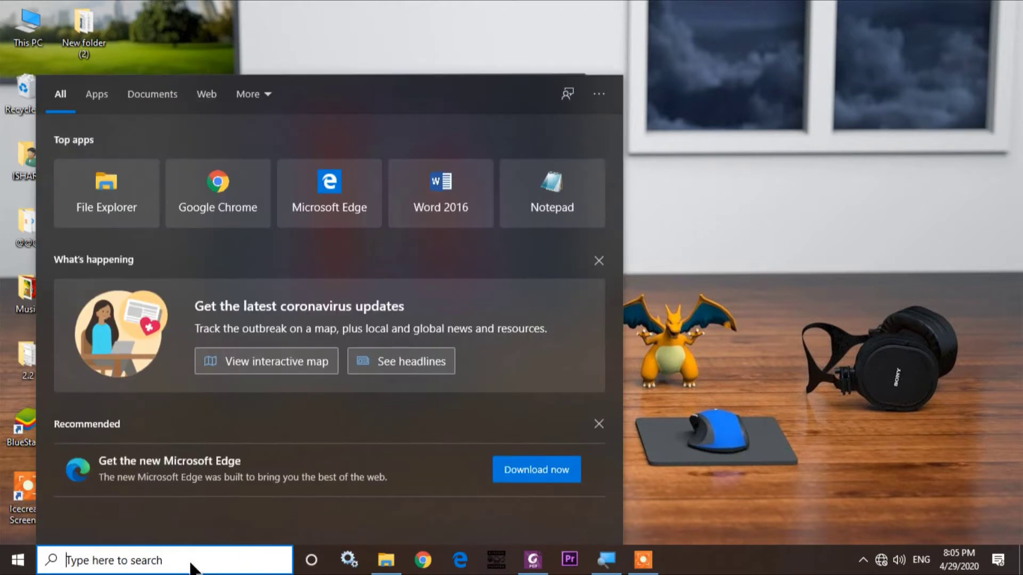
pyautogui.write('word')
pyautogui.click(208, 162)
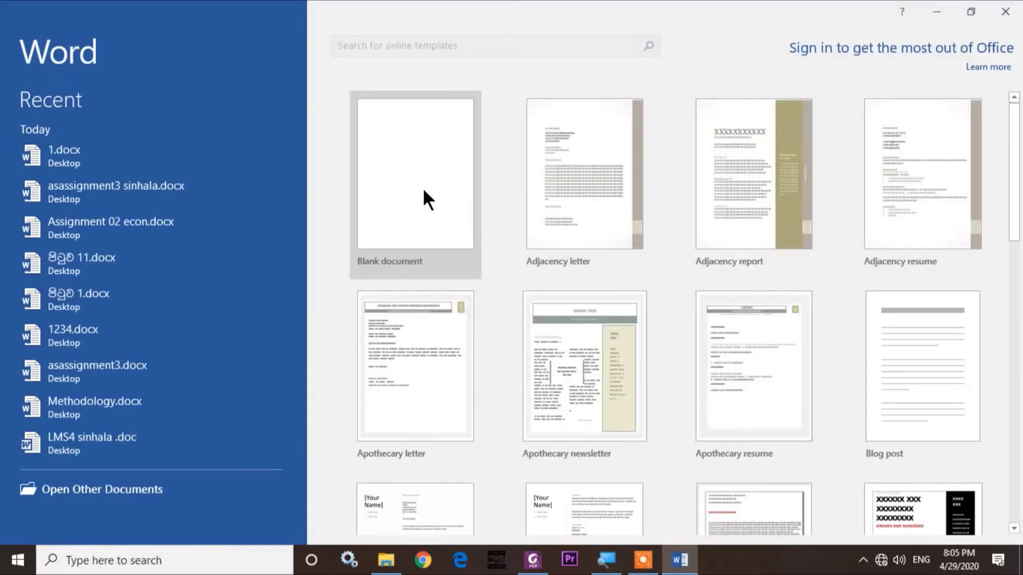
pyautogui.click(423, 191)
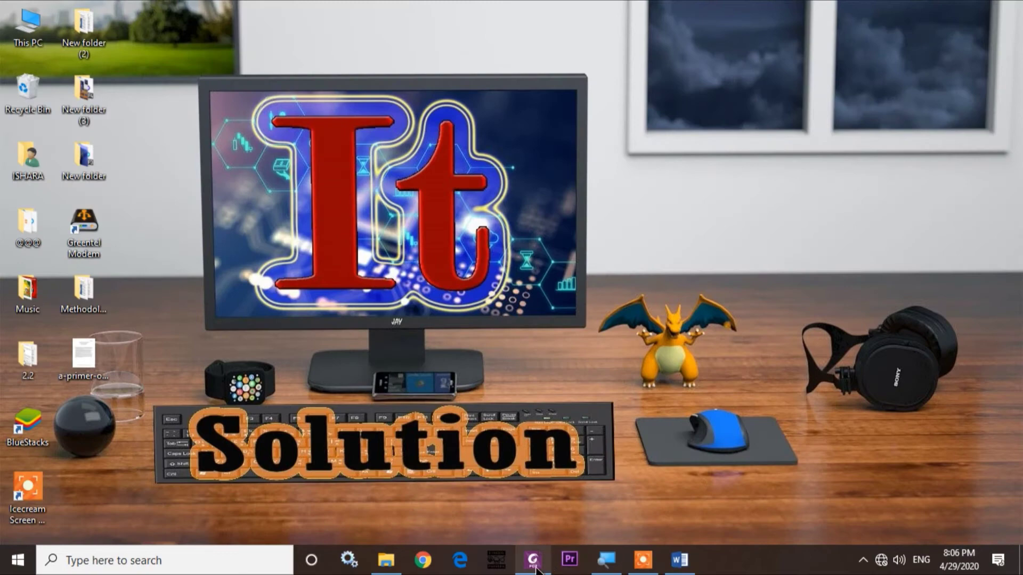
# Copy the UML class relationships text from the Foxit PDF and paste it into the document
pyautogui.click(532, 559)
pyautogui.rightClick(401, 148)
pyautogui.click(413, 155)
pyautogui.hotkey('alt', 'Tab')
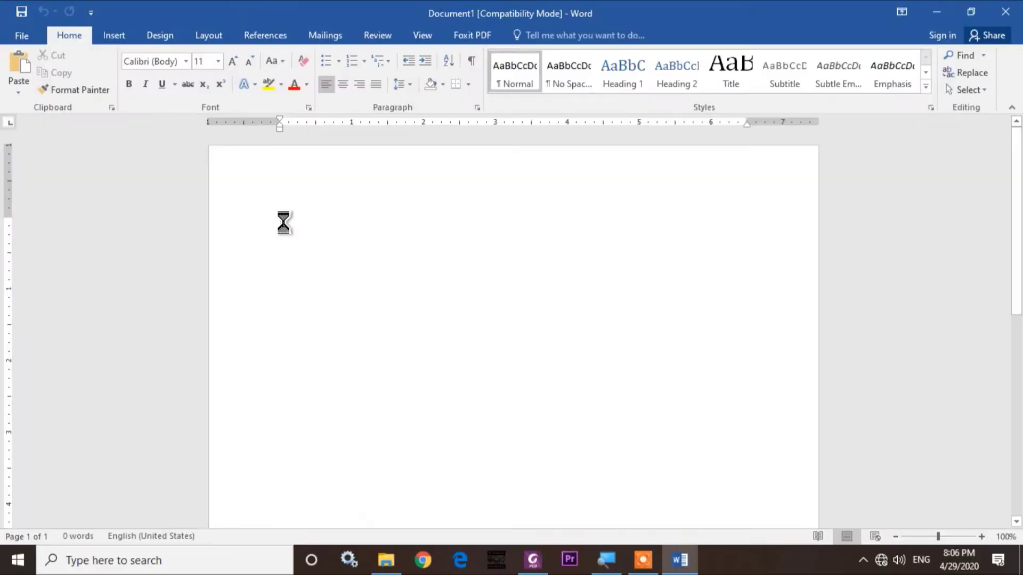
pyautogui.hotkey('ctrl', 'v')
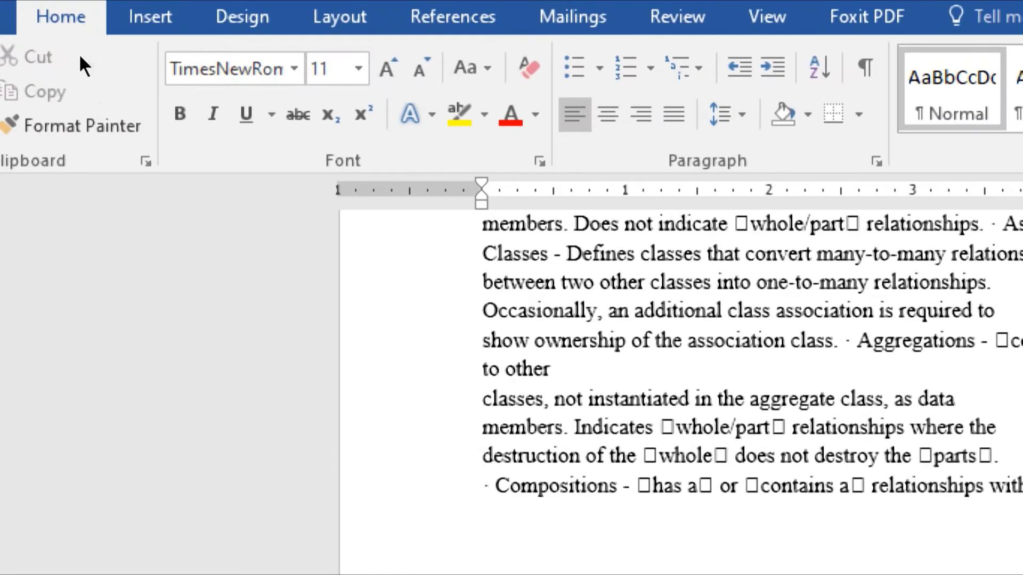
# Insert a Plain Number 2 page number centred at the bottom of every page
pyautogui.click(155, 22)
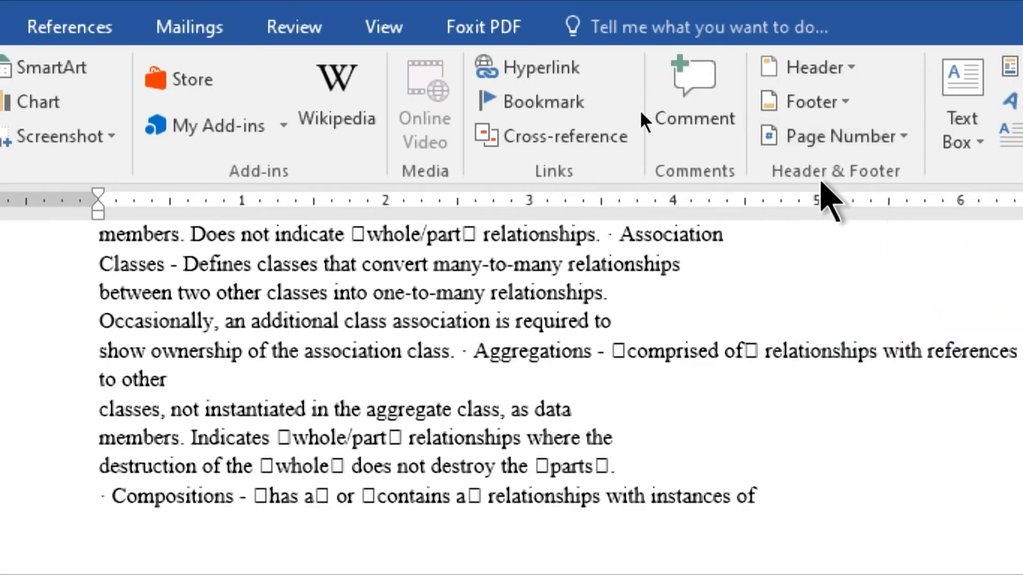
pyautogui.click(900, 139)
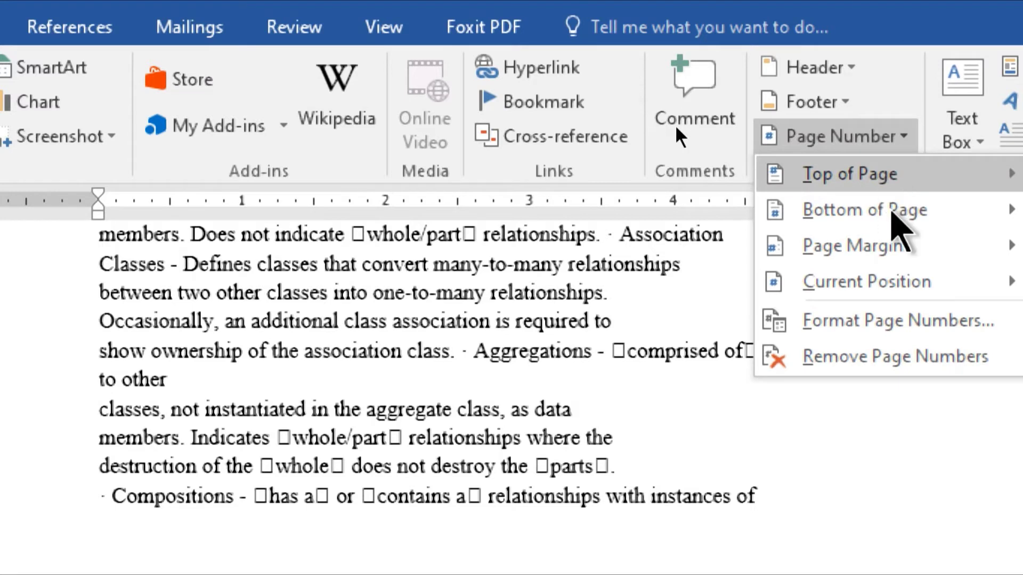
pyautogui.moveTo(865, 210)
pyautogui.click(434, 448)
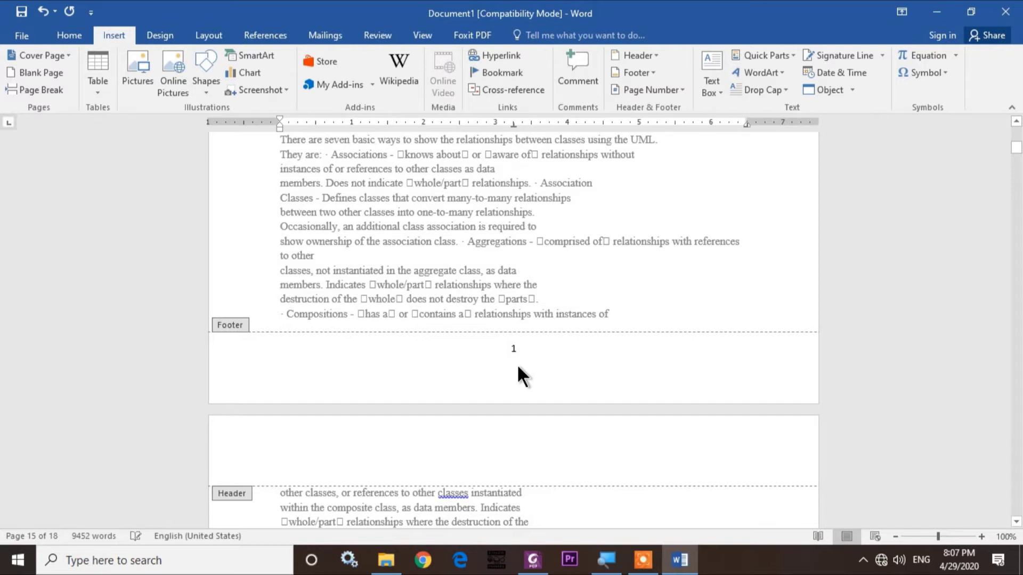
# Leave footer editing, place the cursor after 'Student' on page 5, and show the Layout commands
pyautogui.hotkey('ctrl', 'z')
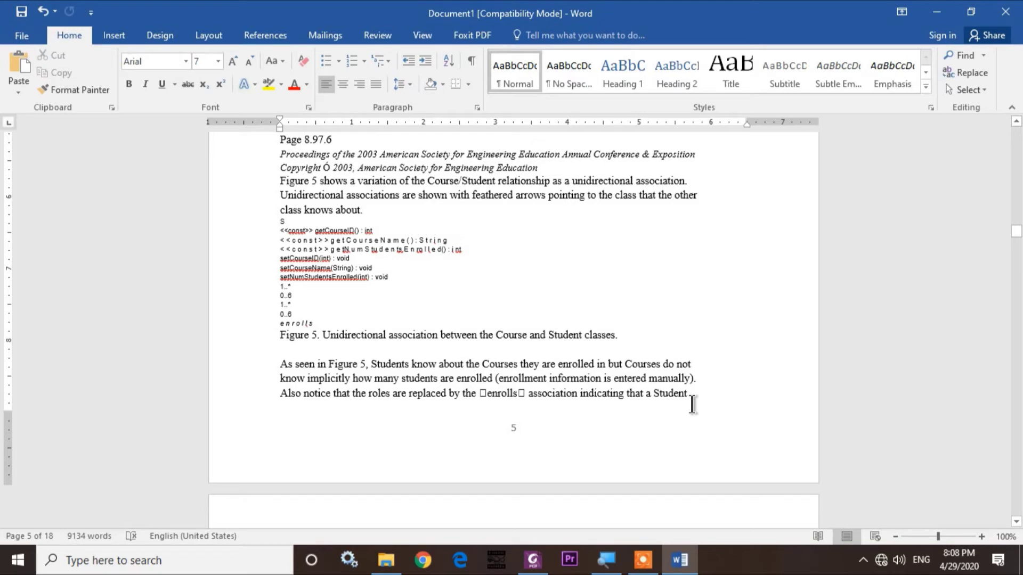
pyautogui.click(693, 398)
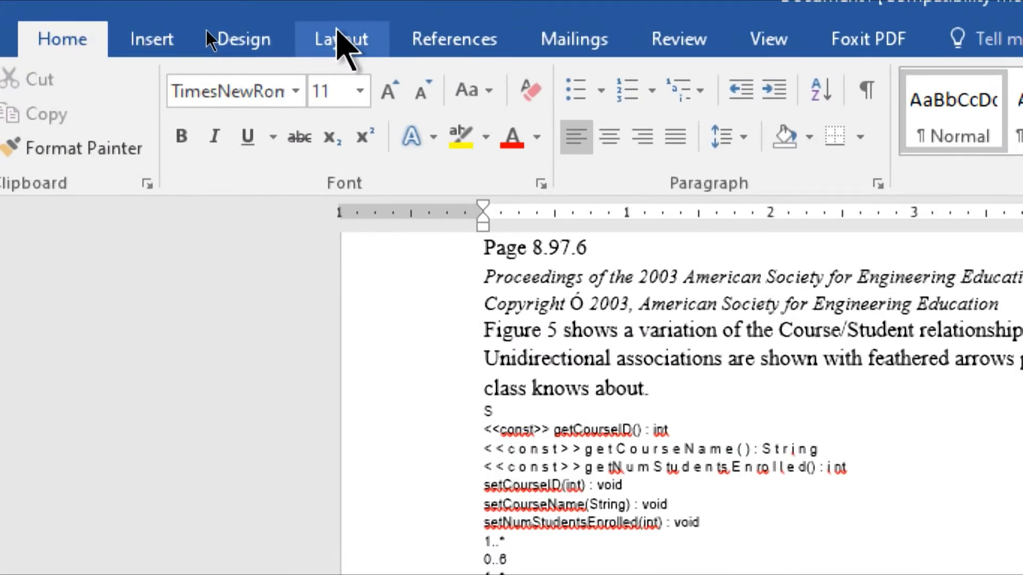
pyautogui.click(337, 34)
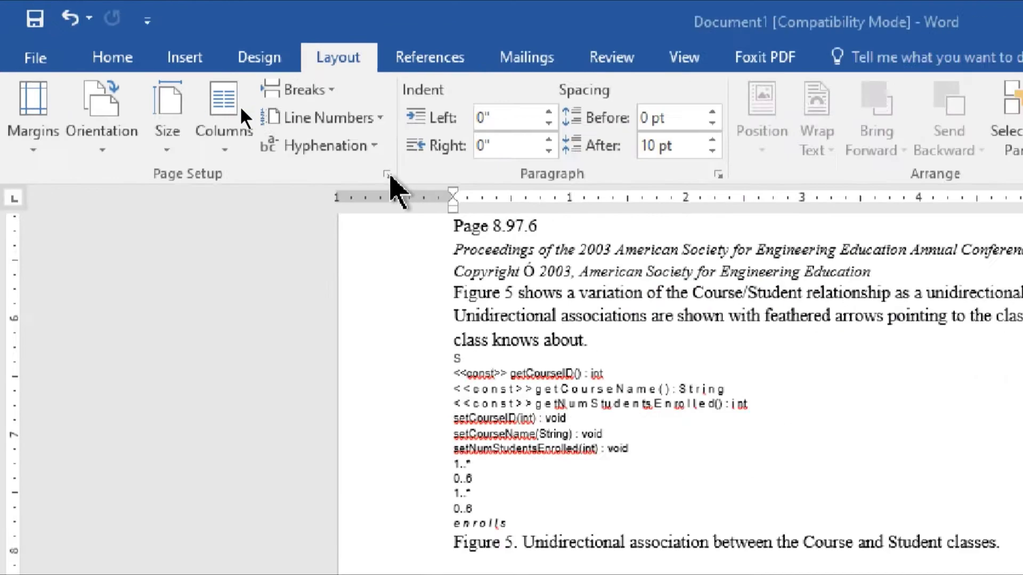
# Apply the Page Setup 'This point forward' to start section 2 on page 6
pyautogui.click(387, 176)
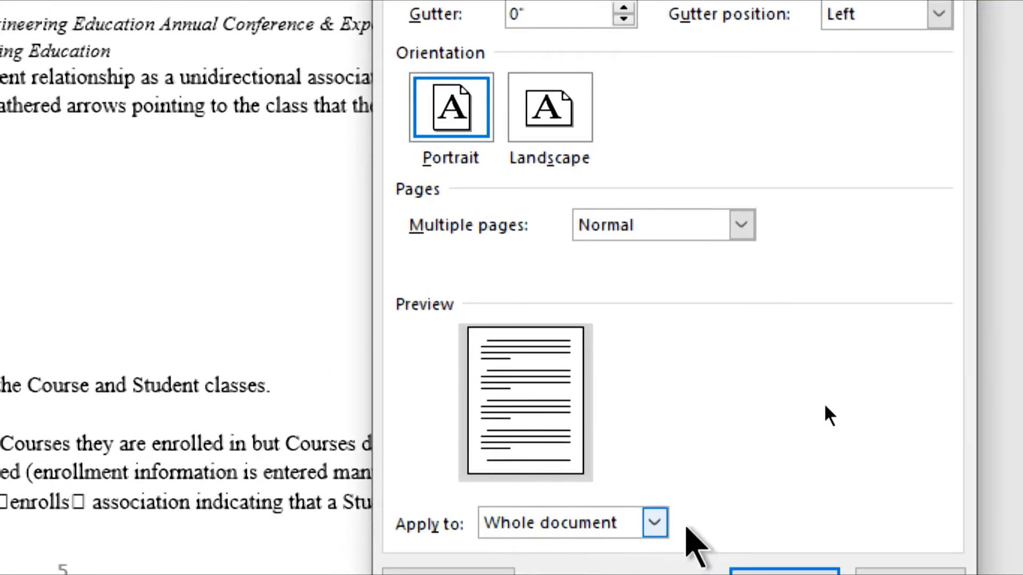
pyautogui.click(661, 525)
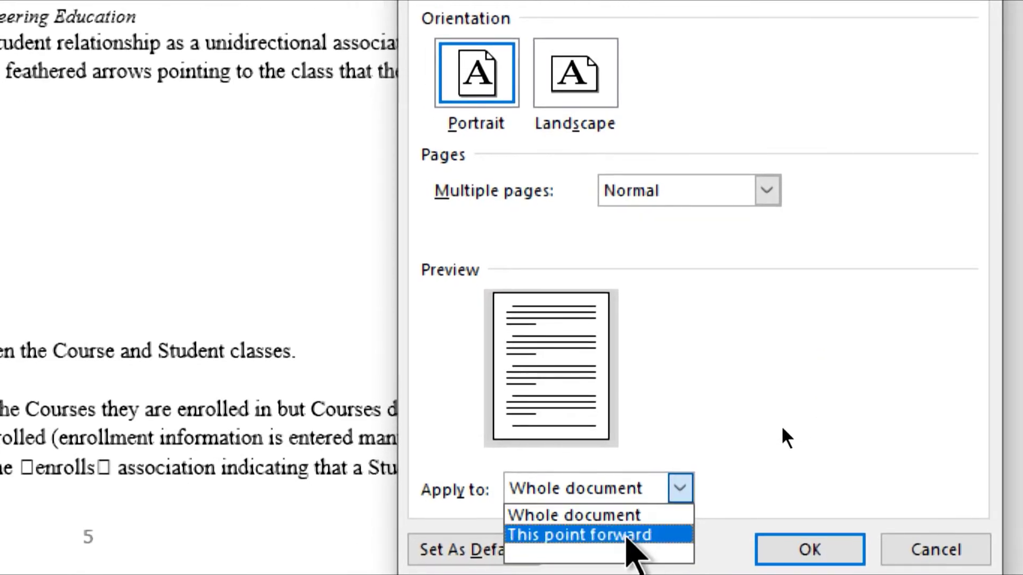
pyautogui.click(628, 535)
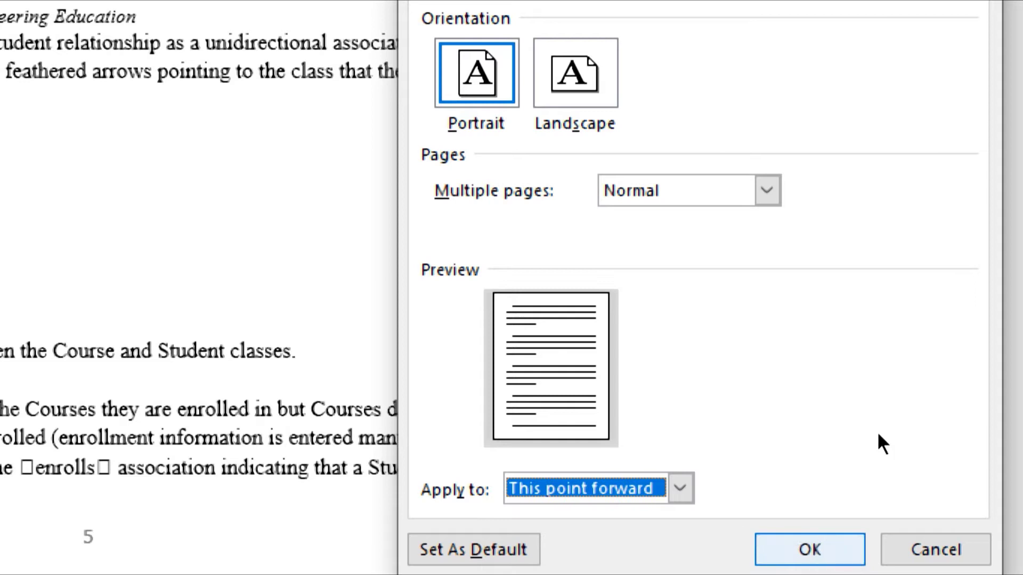
pyautogui.press('Return')
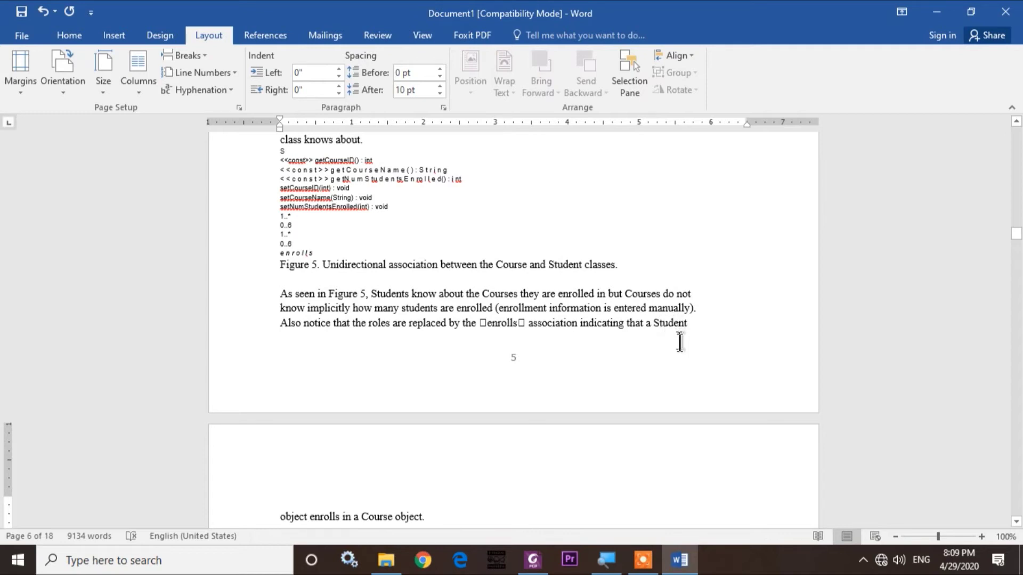
# Open the page 5 footer and select its page number 5
pyautogui.doubleClick(520, 356)
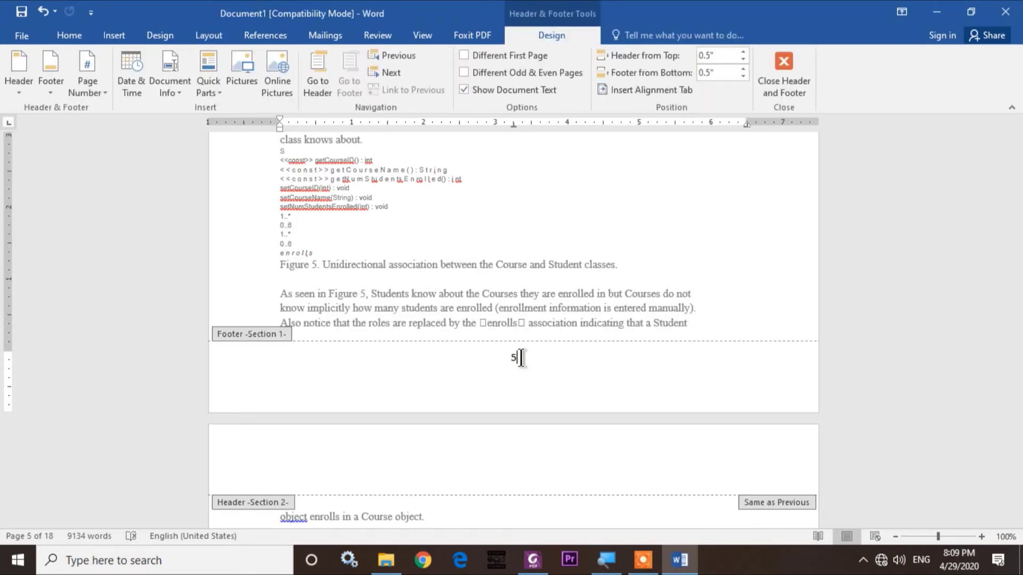
pyautogui.click(511, 357)
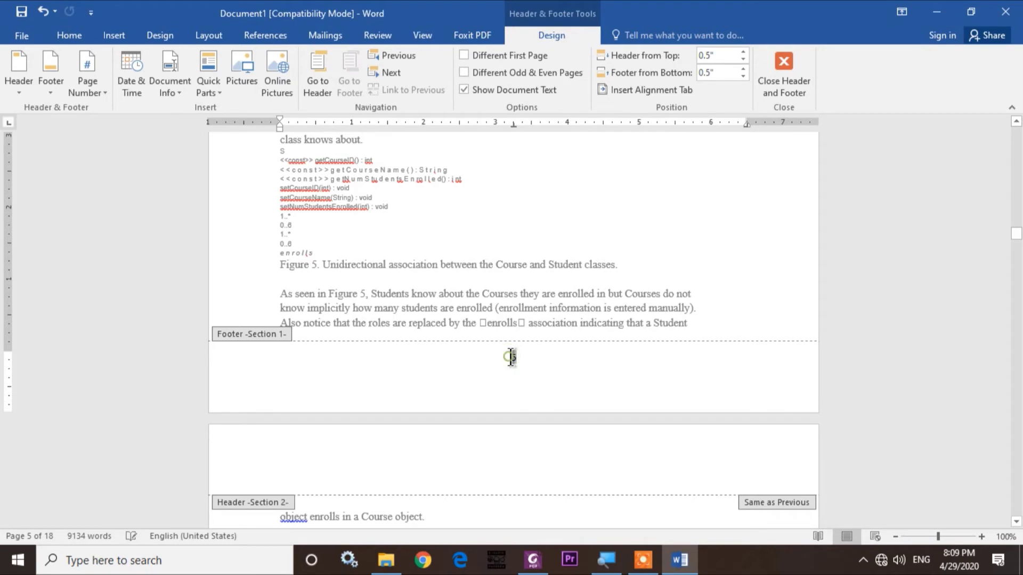
pyautogui.doubleClick(513, 357)
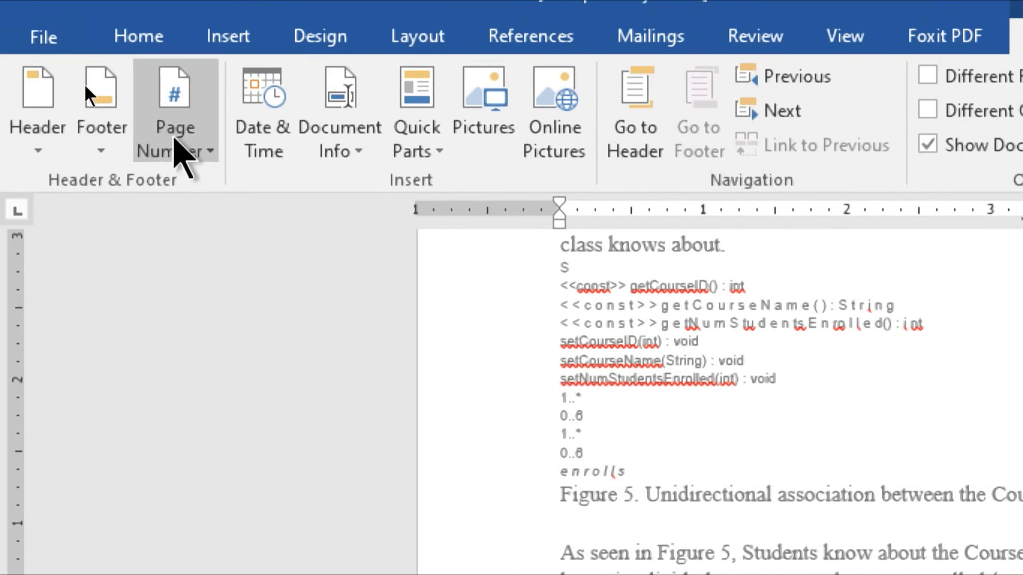
# Format section 1 page numbers as lowercase roman numerals 'i, ii, iii', starting at i
pyautogui.click(184, 149)
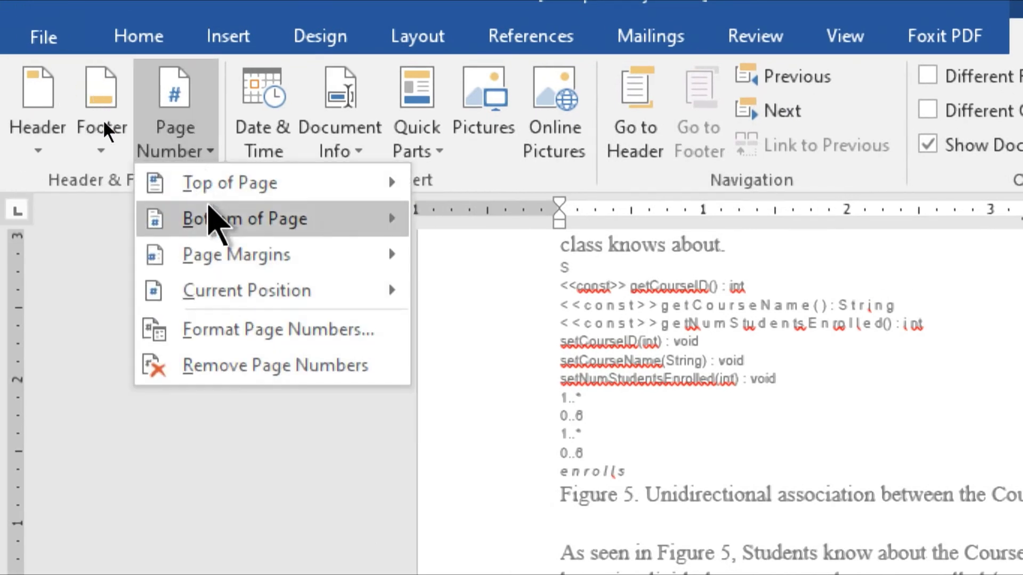
pyautogui.click(118, 186)
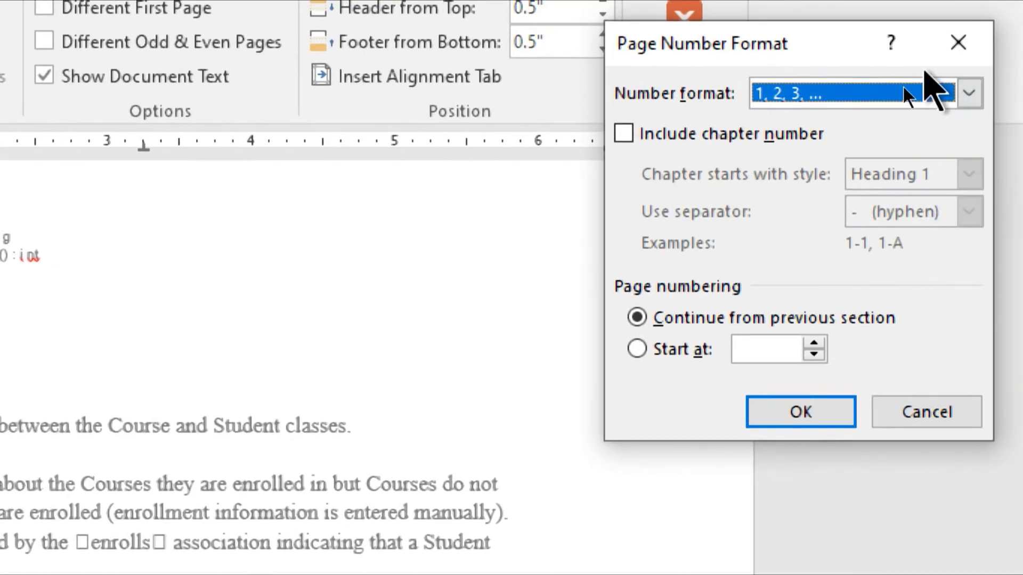
pyautogui.click(968, 93)
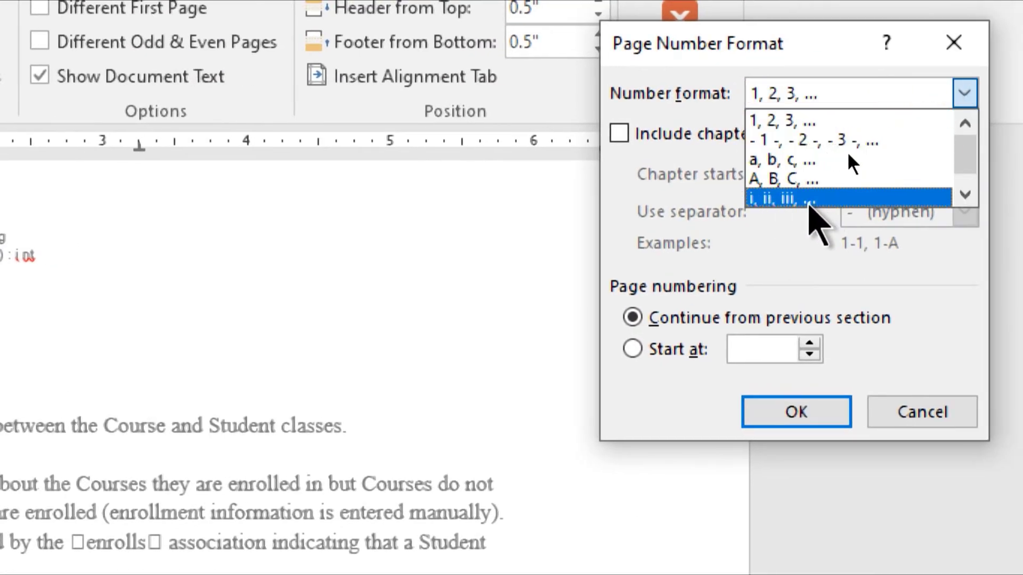
pyautogui.click(845, 200)
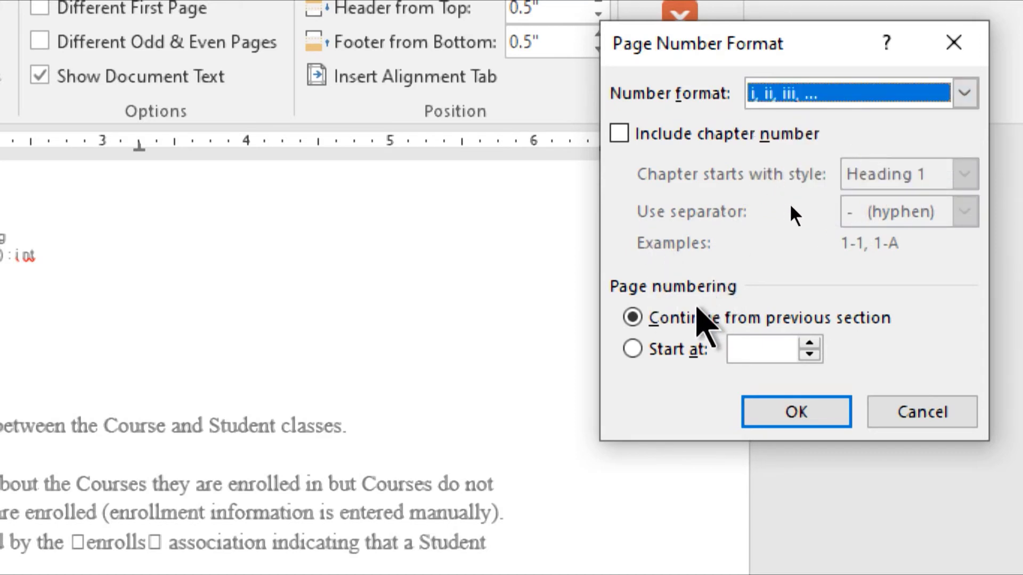
pyautogui.click(632, 349)
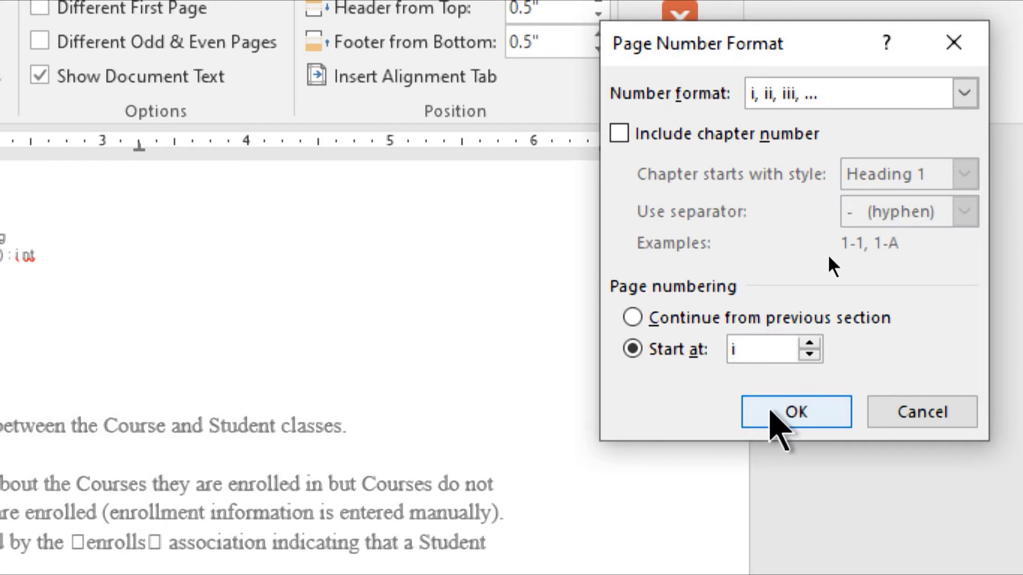
pyautogui.click(787, 413)
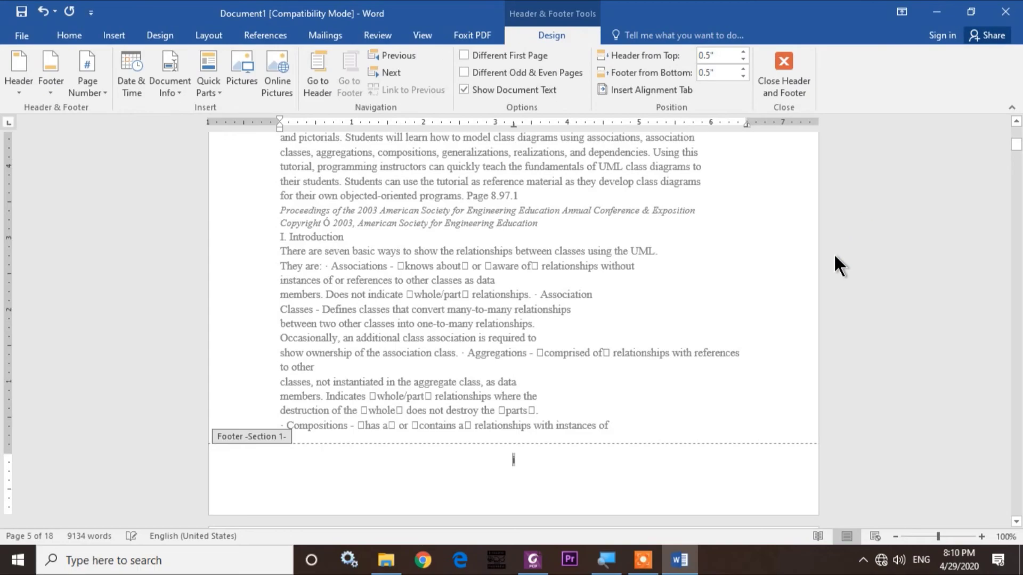
pyautogui.scroll(-3, 453, 377)
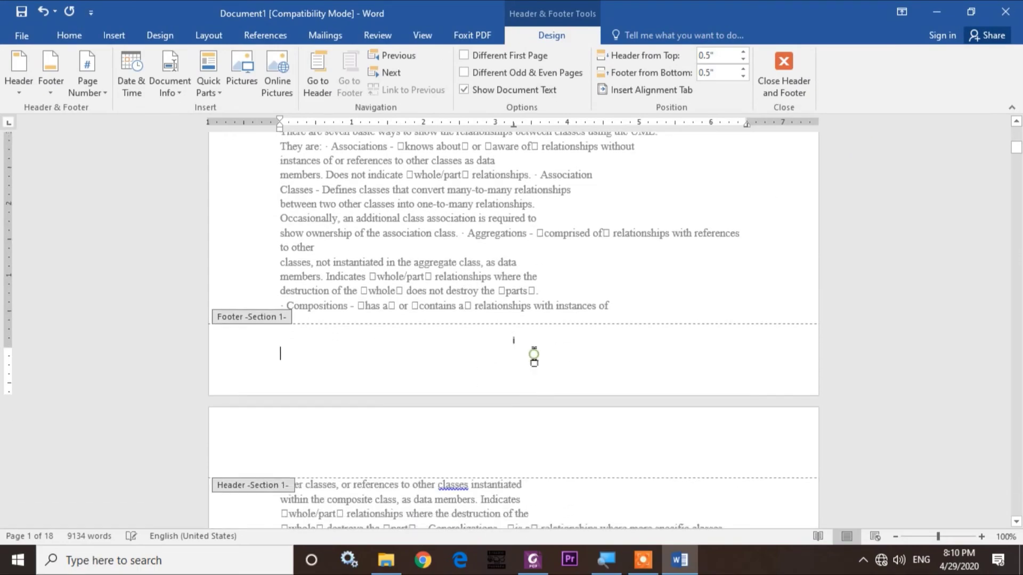
pyautogui.scroll(-20, 529, 466)
pyautogui.scroll(-5, 530, 465)
pyautogui.scroll(-7, 490, 308)
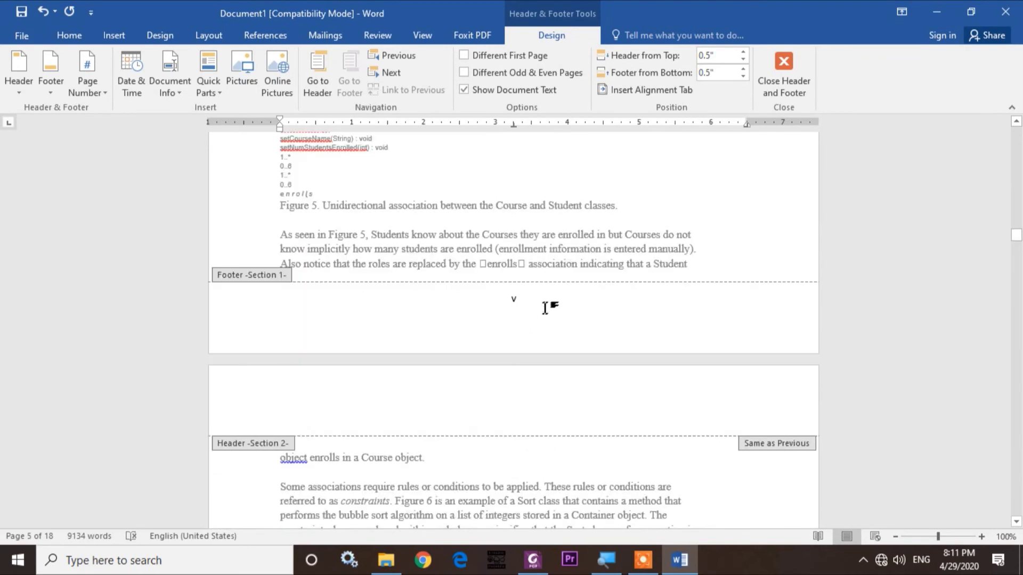
pyautogui.scroll(-1, 530, 373)
pyautogui.scroll(-3, 536, 426)
pyautogui.scroll(-2, 541, 450)
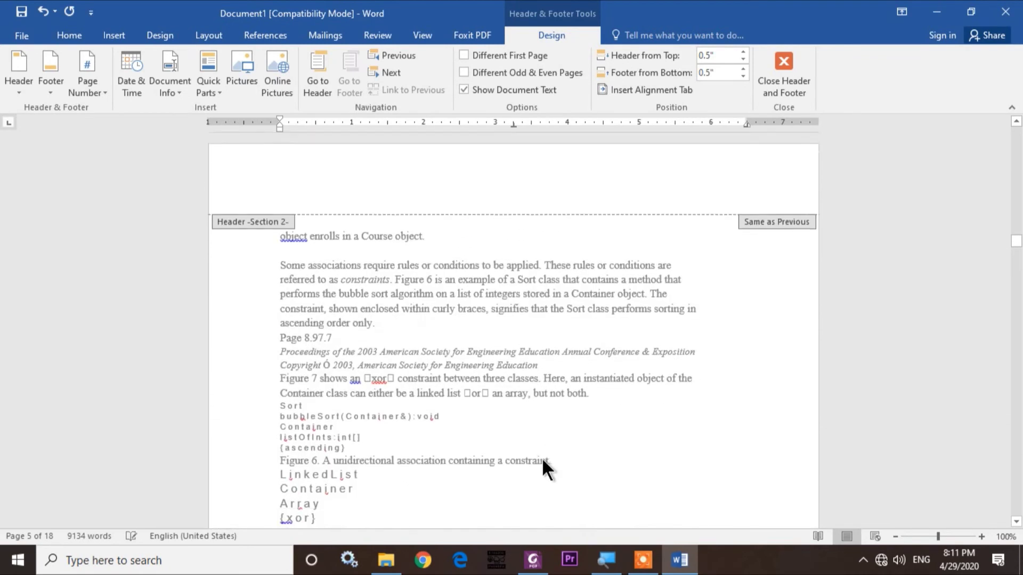
pyautogui.scroll(-3, 540, 469)
pyautogui.scroll(-4, 511, 426)
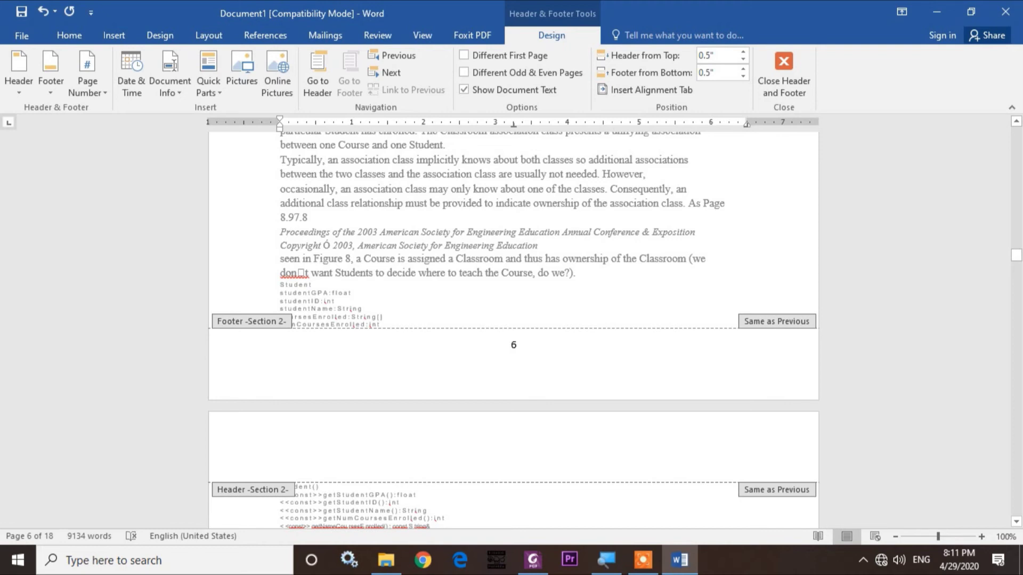
# Select the page 6 footer number and restart section 2 numbering at 1 in Arabic digits
pyautogui.click(517, 349)
pyautogui.doubleClick(514, 347)
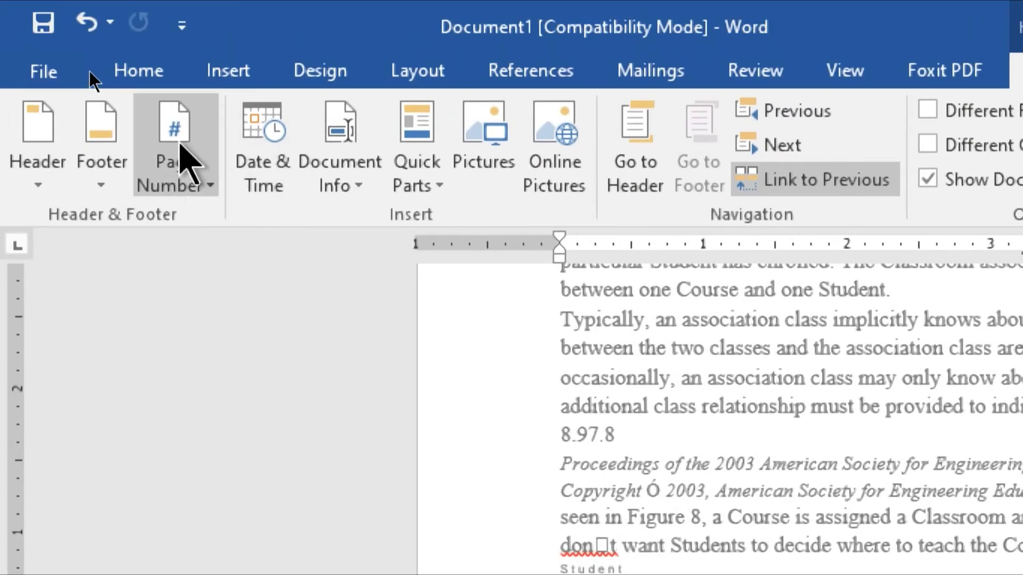
pyautogui.click(187, 179)
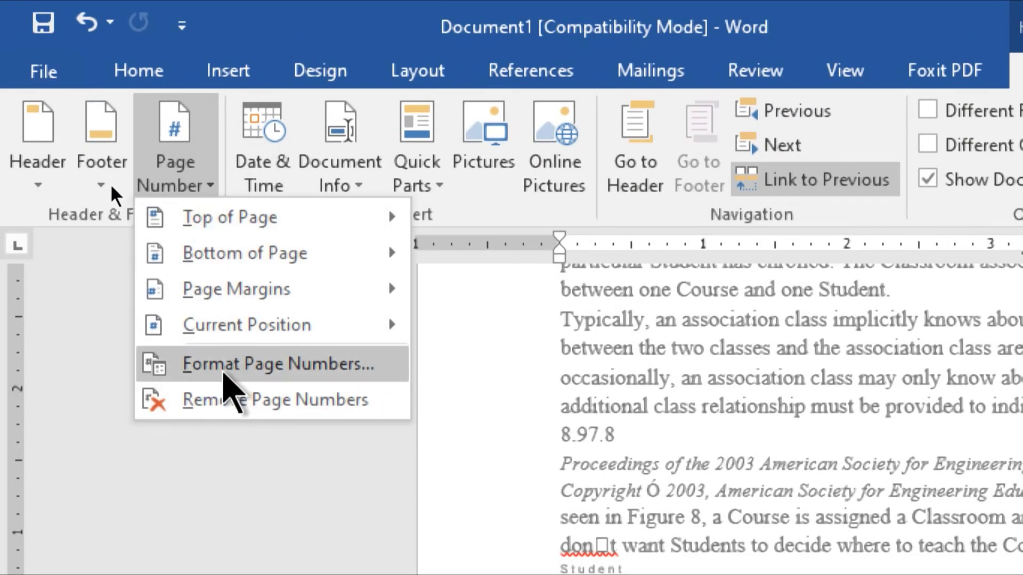
pyautogui.click(224, 373)
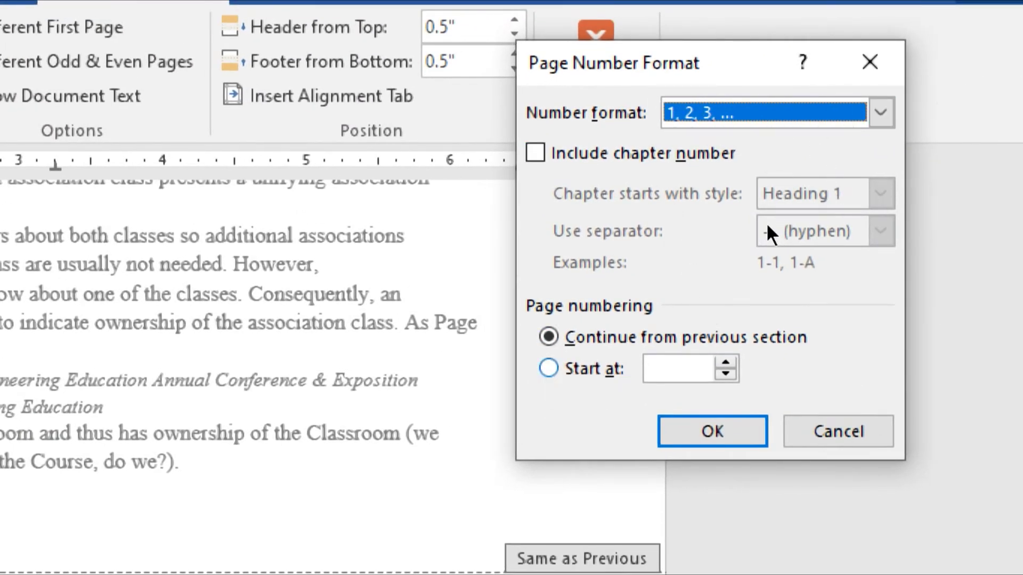
pyautogui.click(549, 369)
pyautogui.click(684, 369)
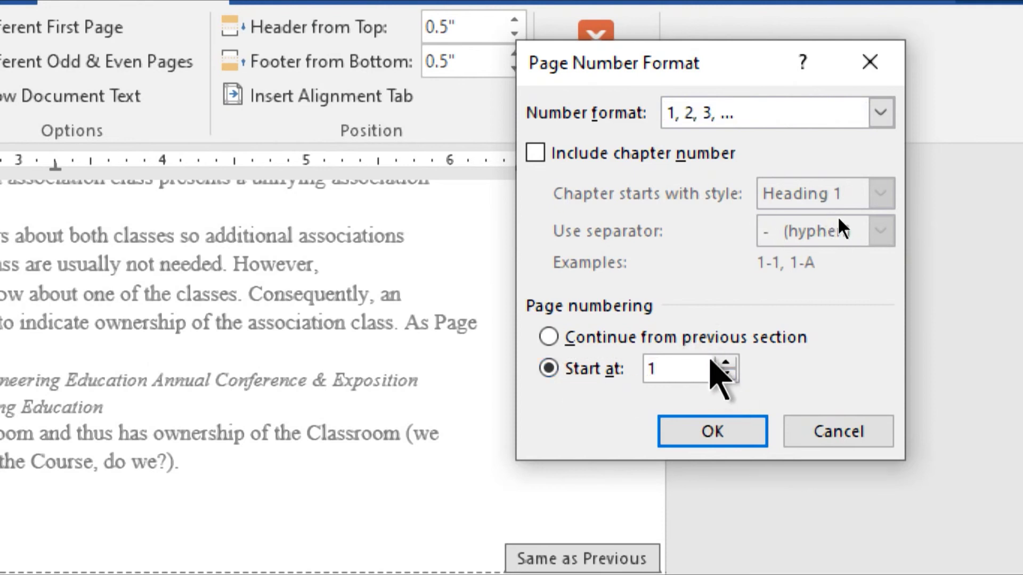
pyautogui.click(711, 428)
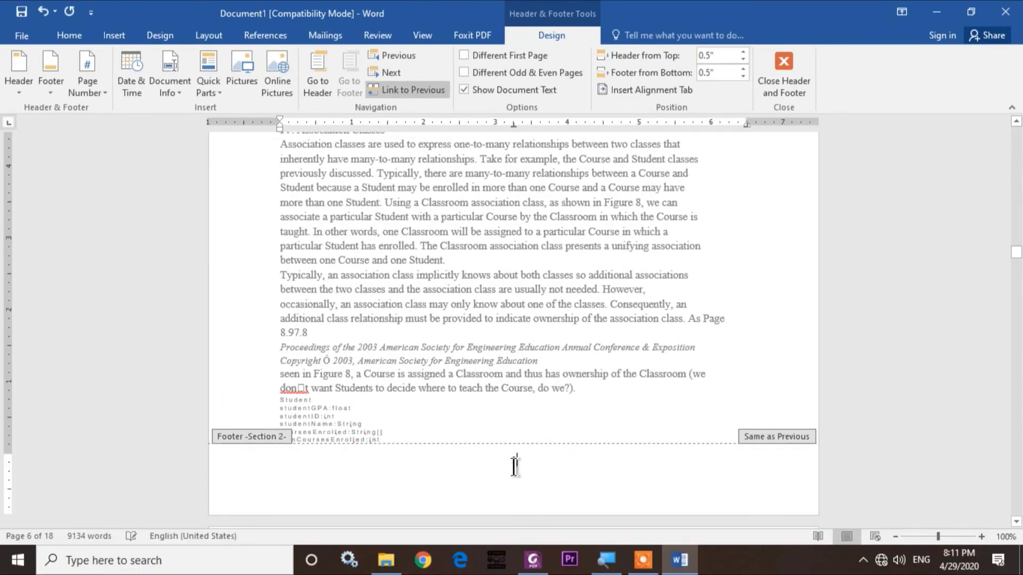
pyautogui.scroll(-2, 526, 373)
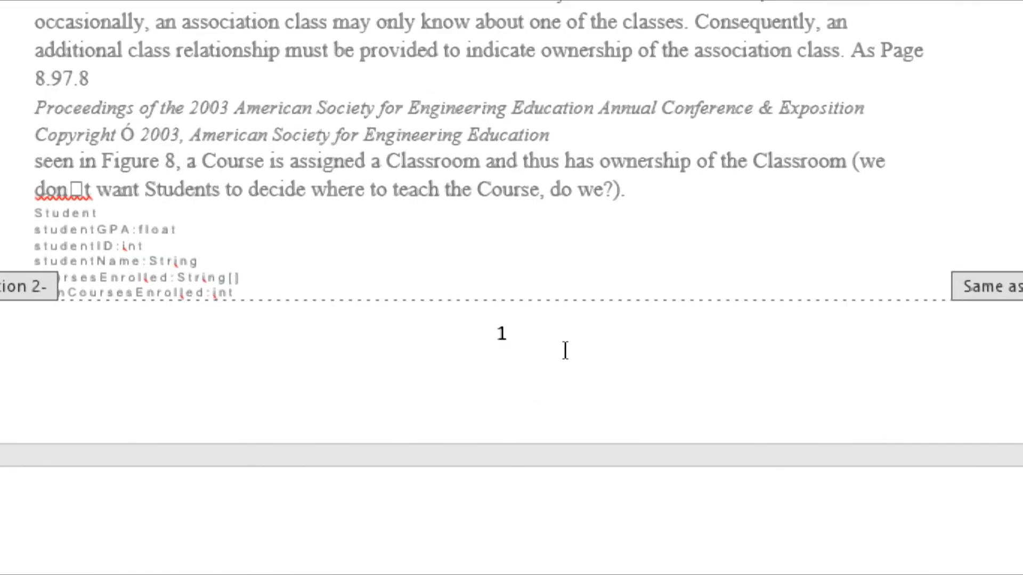
pyautogui.scroll(3, 498, 346)
pyautogui.scroll(5, 538, 250)
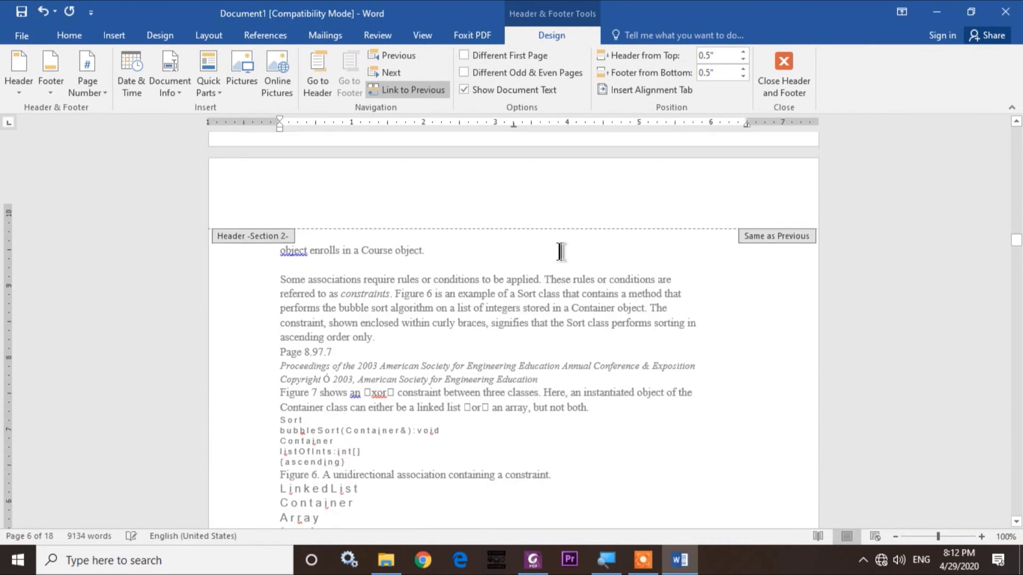
pyautogui.scroll(2, 532, 224)
pyautogui.scroll(1, 531, 207)
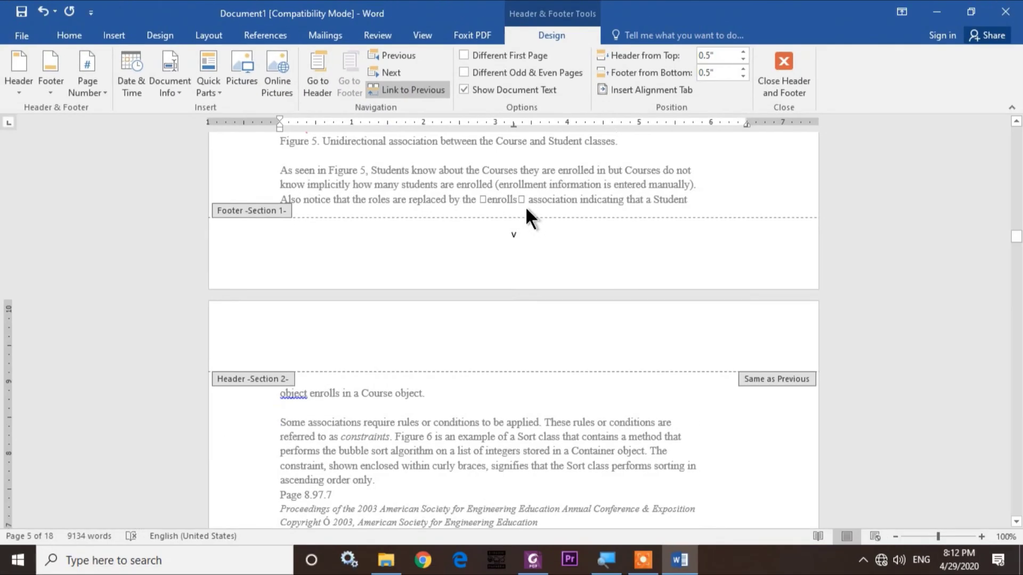
pyautogui.scroll(-1, 521, 224)
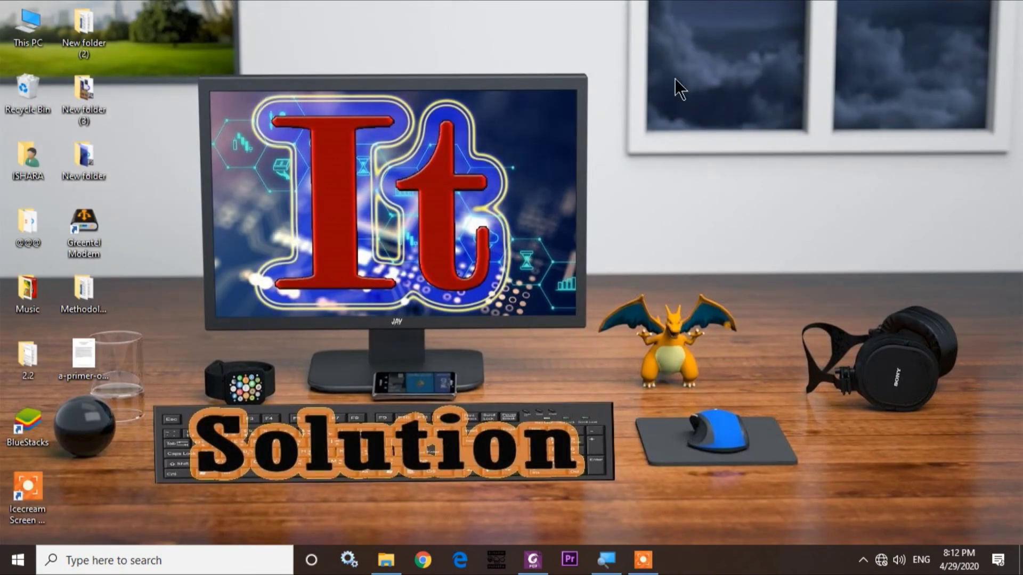